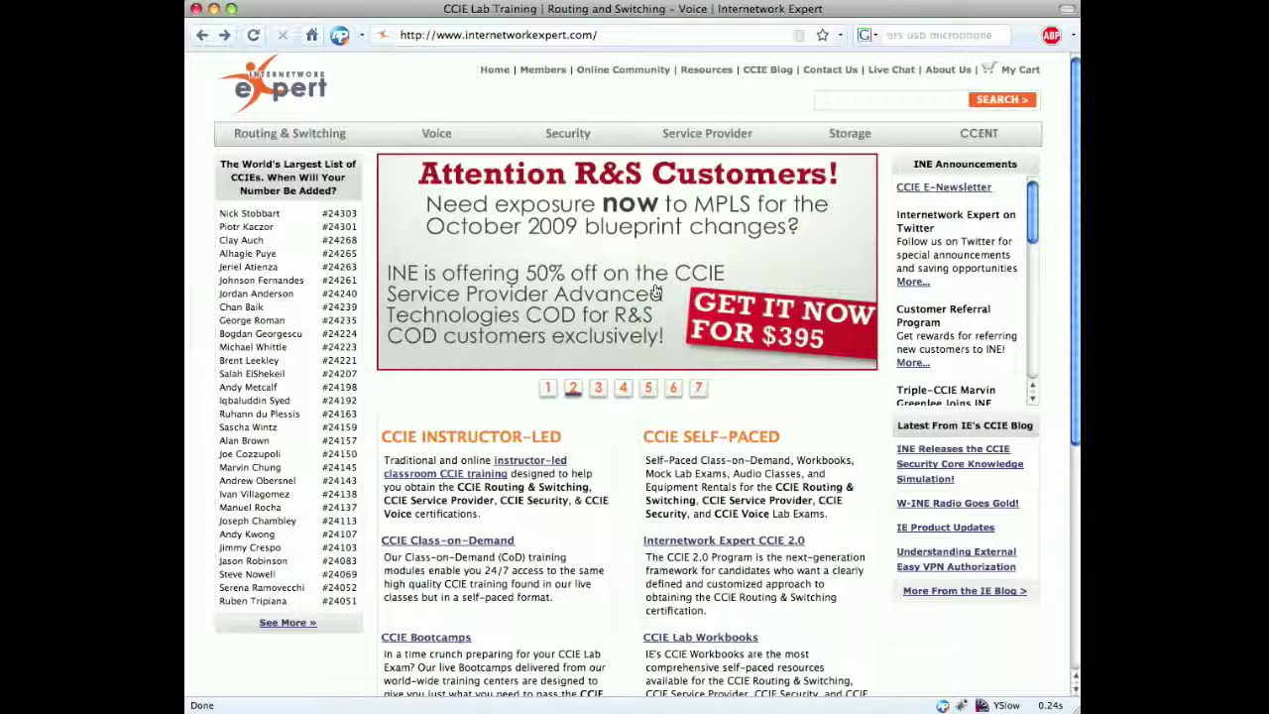
# Go to the member sign-in page from the Members link in the top navigation.
pyautogui.moveTo(570, 133)
pyautogui.click(543, 69)
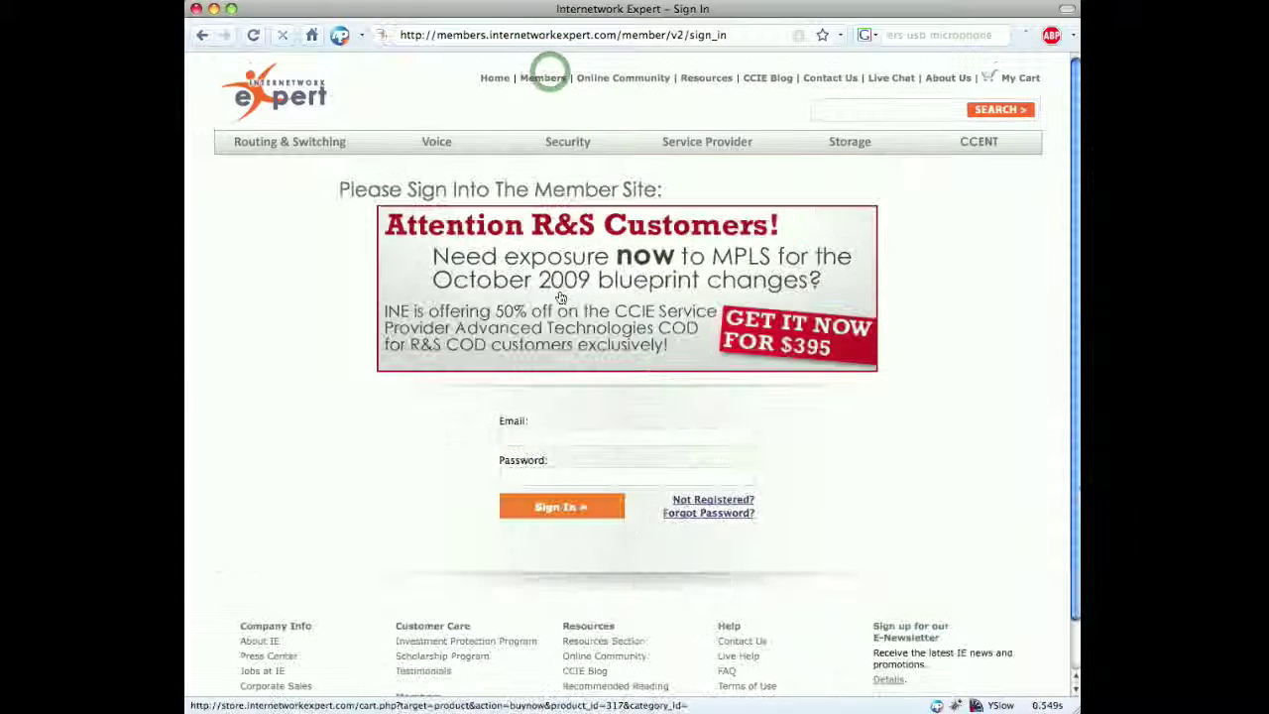
# Sign in with the member account's e-mail and password, then show the Rack Rentals tab.
pyautogui.click(561, 428)
pyautogui.press('Down')
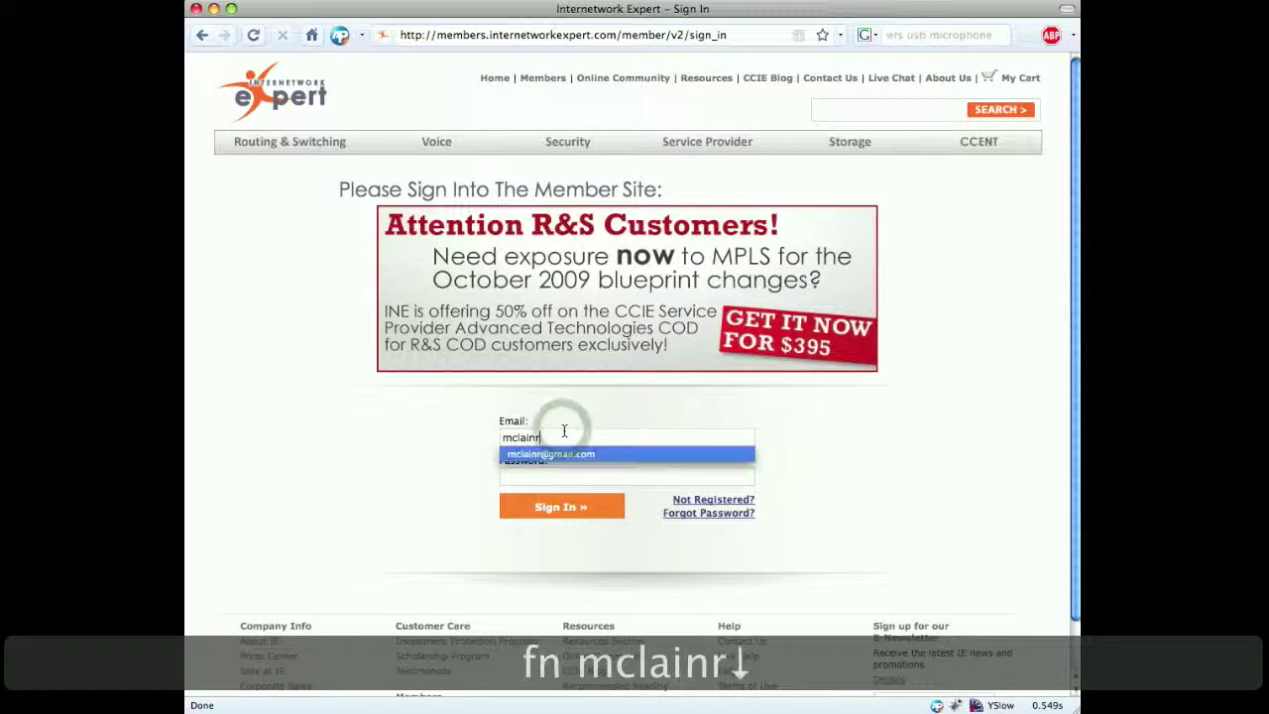
pyautogui.press('Tab')
pyautogui.write('p')
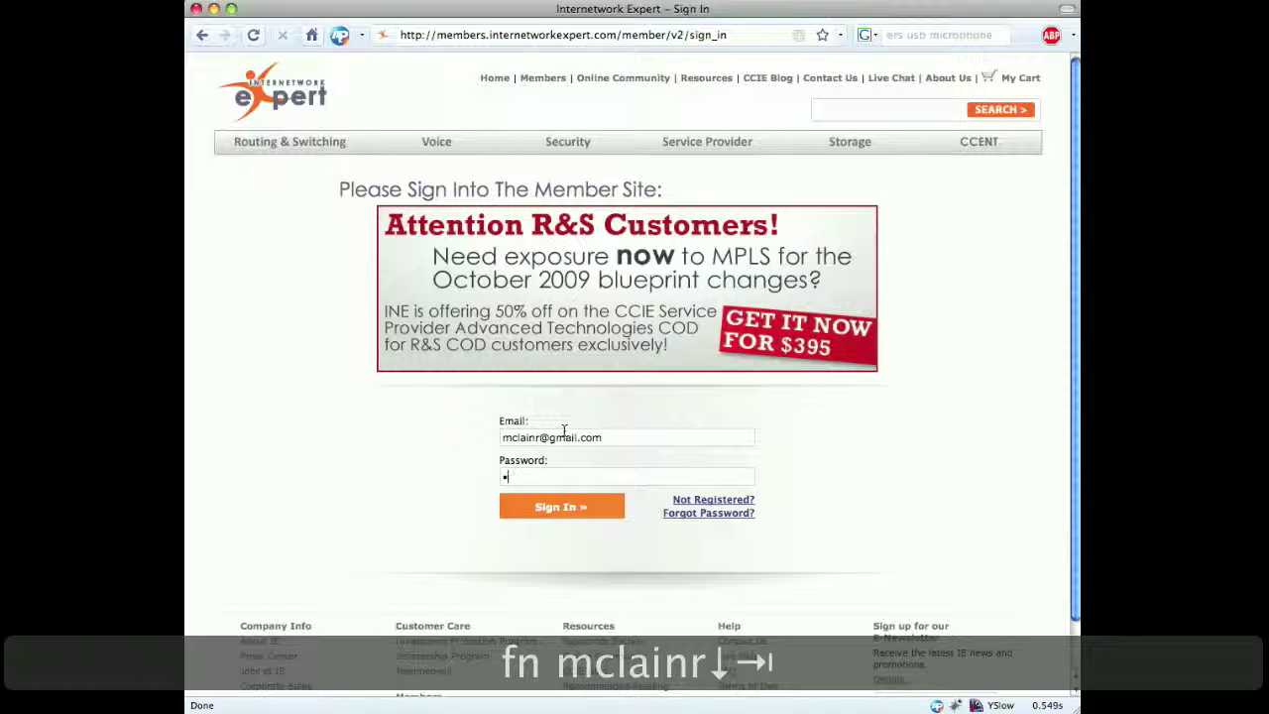
pyautogui.write('asswor')
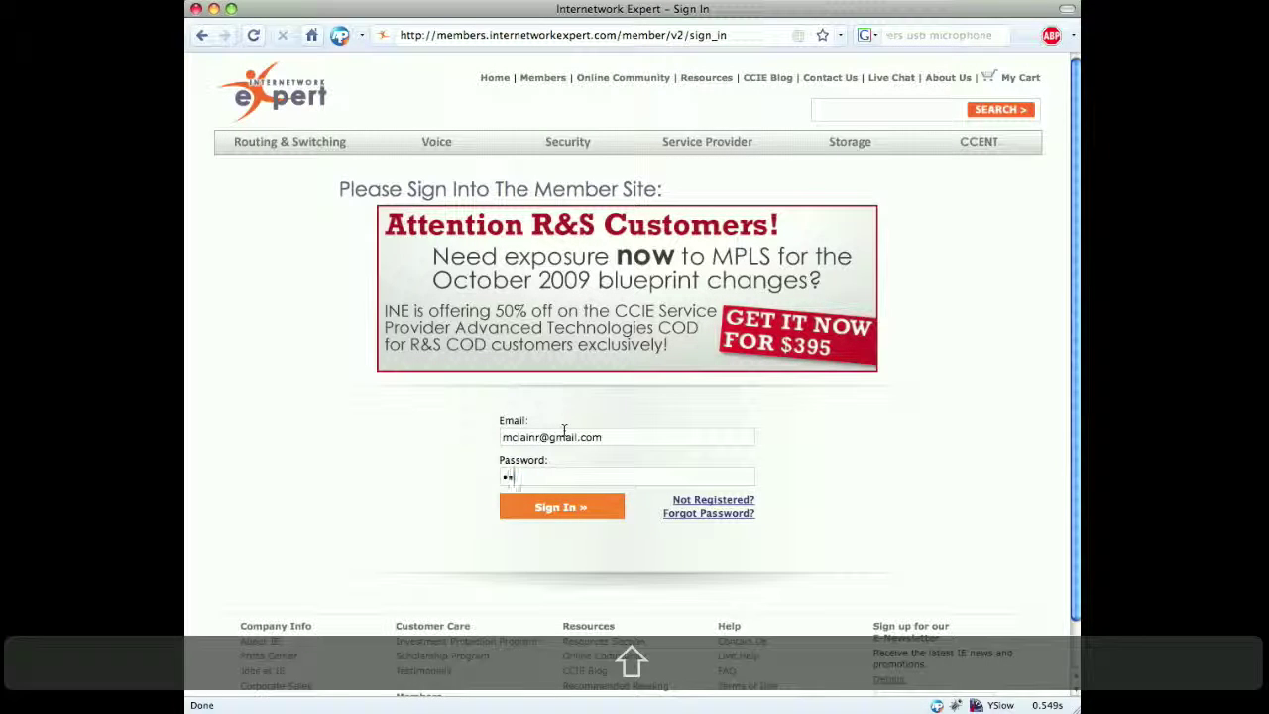
pyautogui.write('d12')
pyautogui.press('Return')
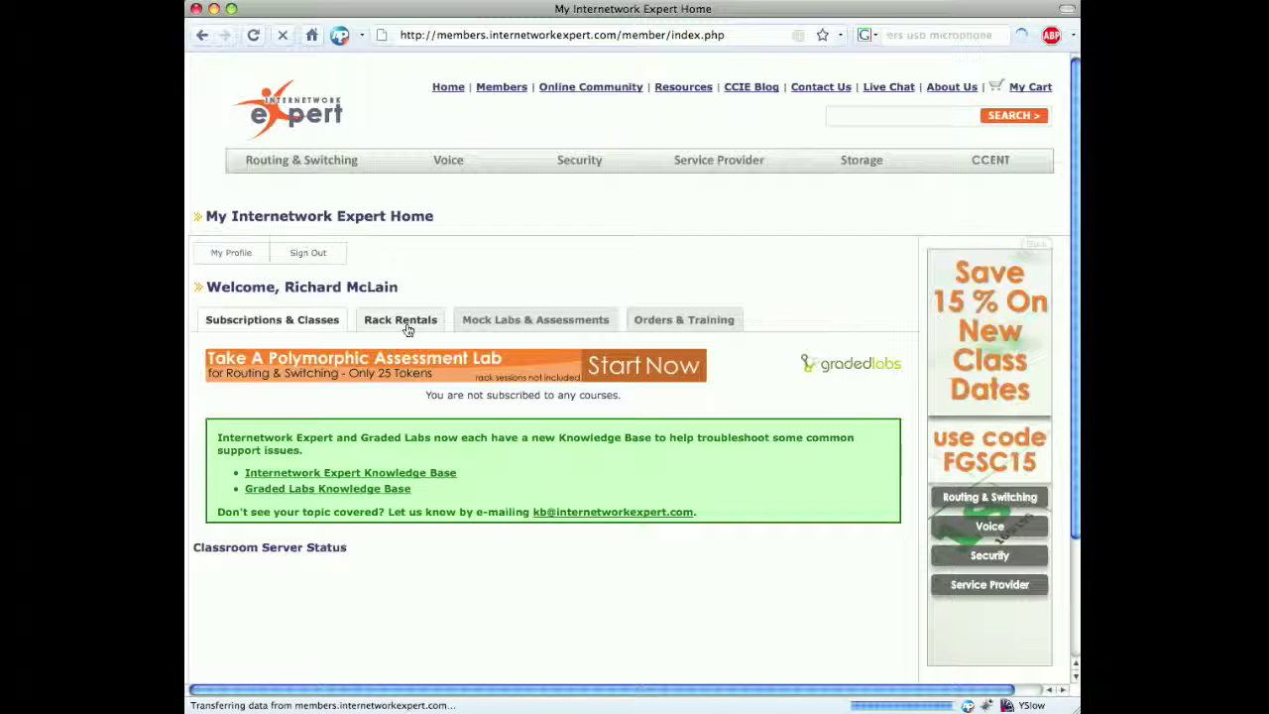
pyautogui.click(407, 328)
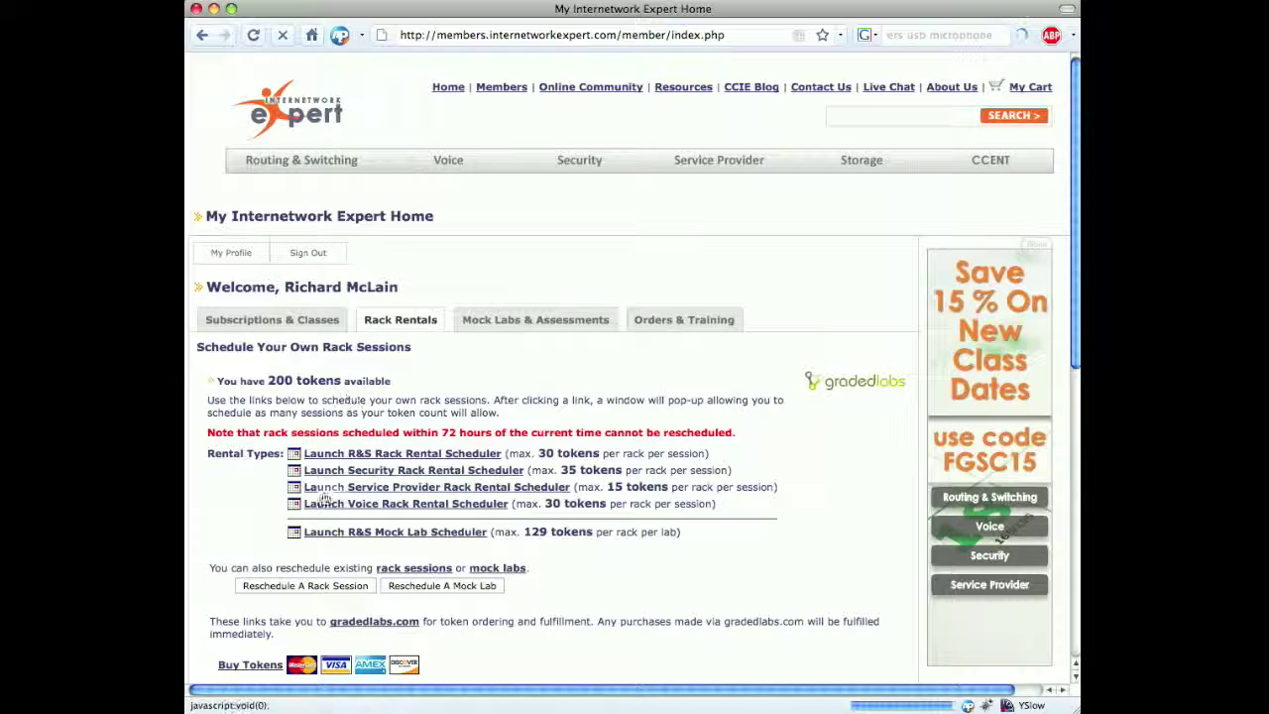
# Launch the Voice Rack Rental Scheduler calendar for May 2009 with 200 tokens available.
pyautogui.scroll(-3, 298, 496)
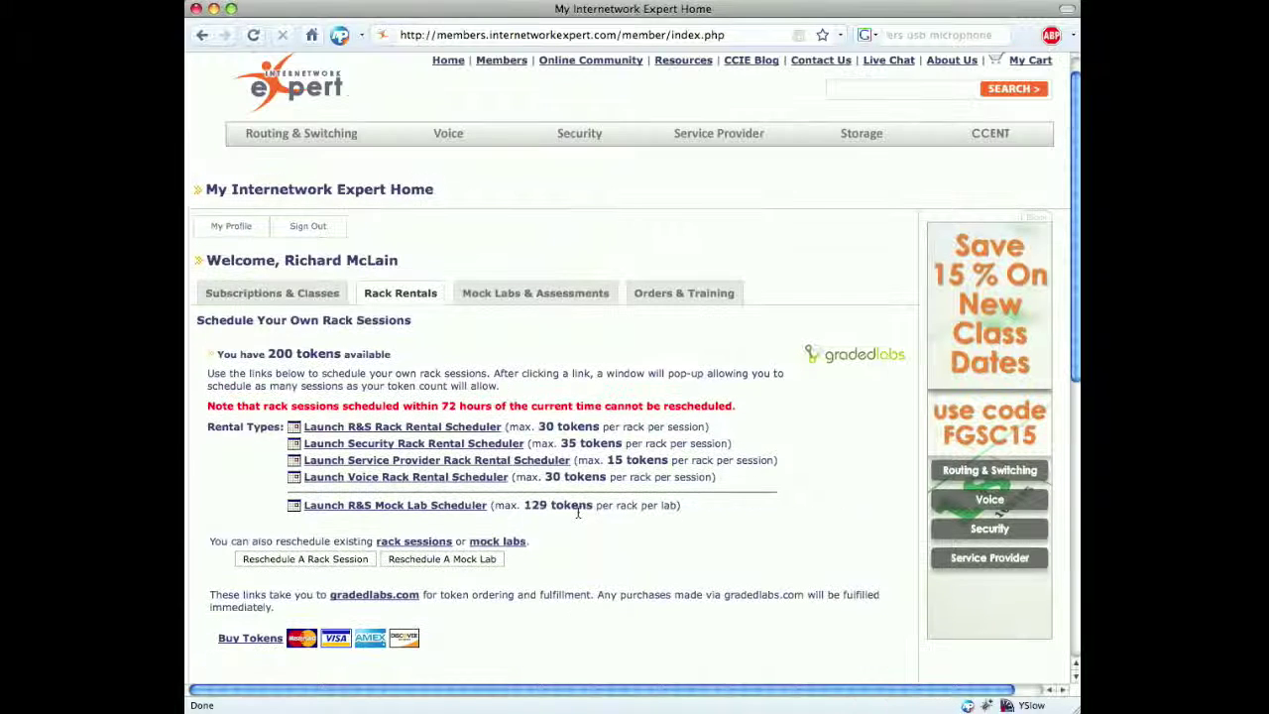
pyautogui.click(477, 485)
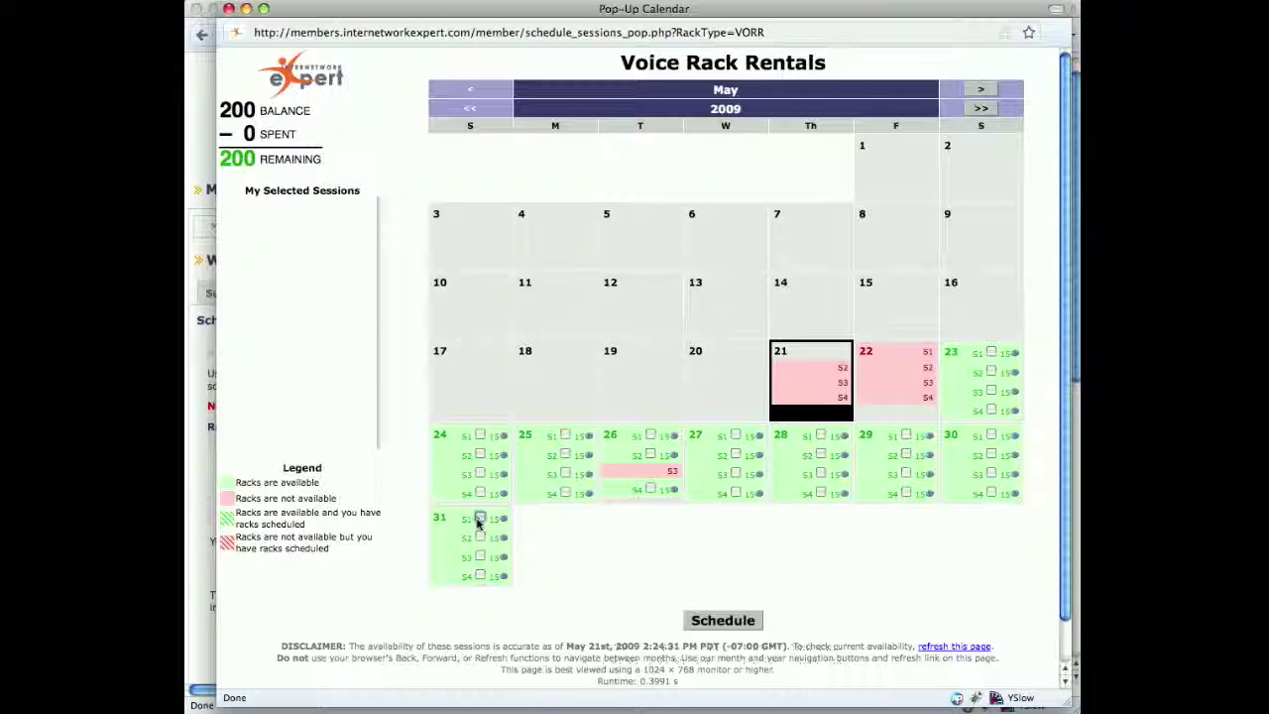
# Select session S1 under May 31 in the Voice rack calendar.
pyautogui.click(480, 518)
# Add May 31 session S2, schedule both sessions for 30 tokens, and close the results.
pyautogui.click(479, 537)
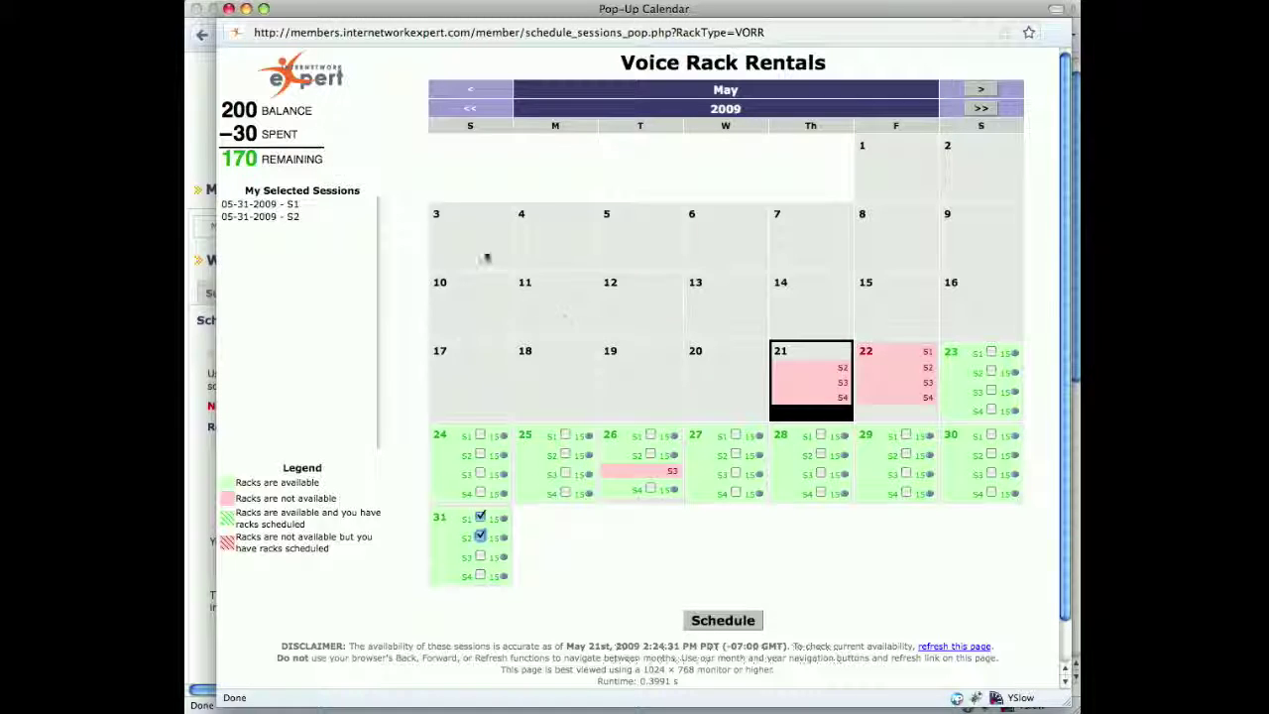
pyautogui.click(741, 621)
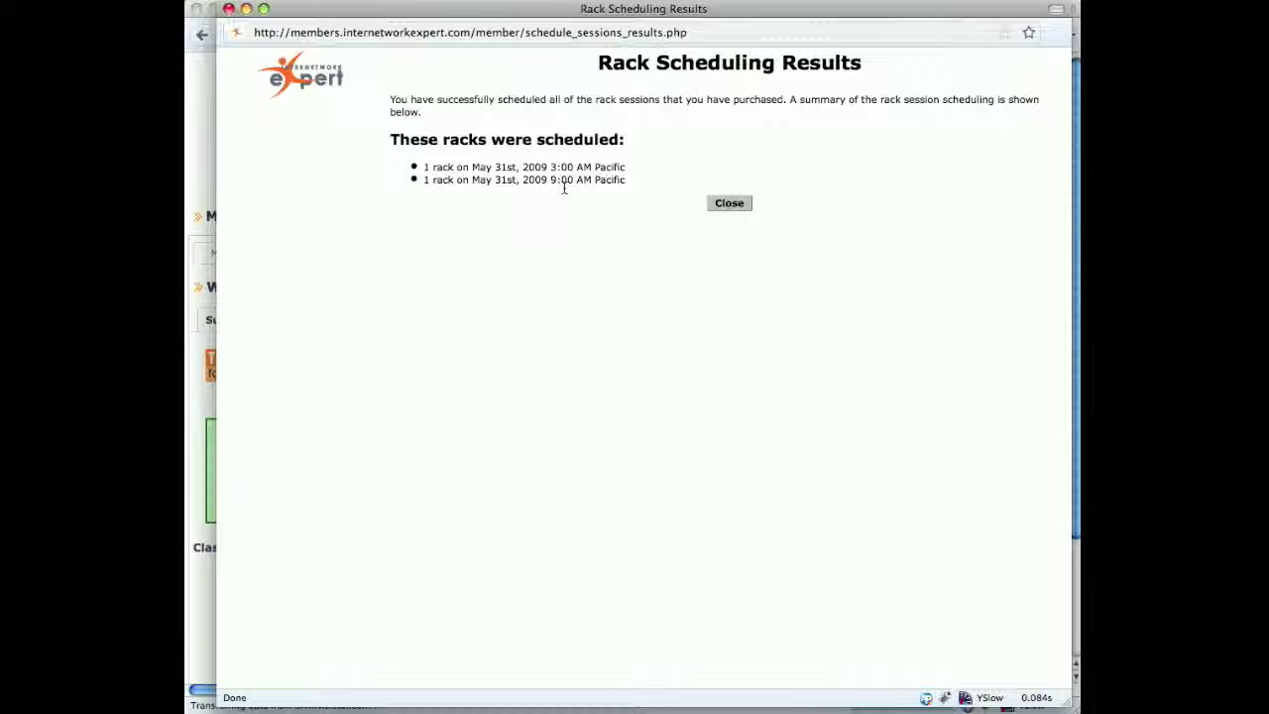
pyautogui.click(730, 203)
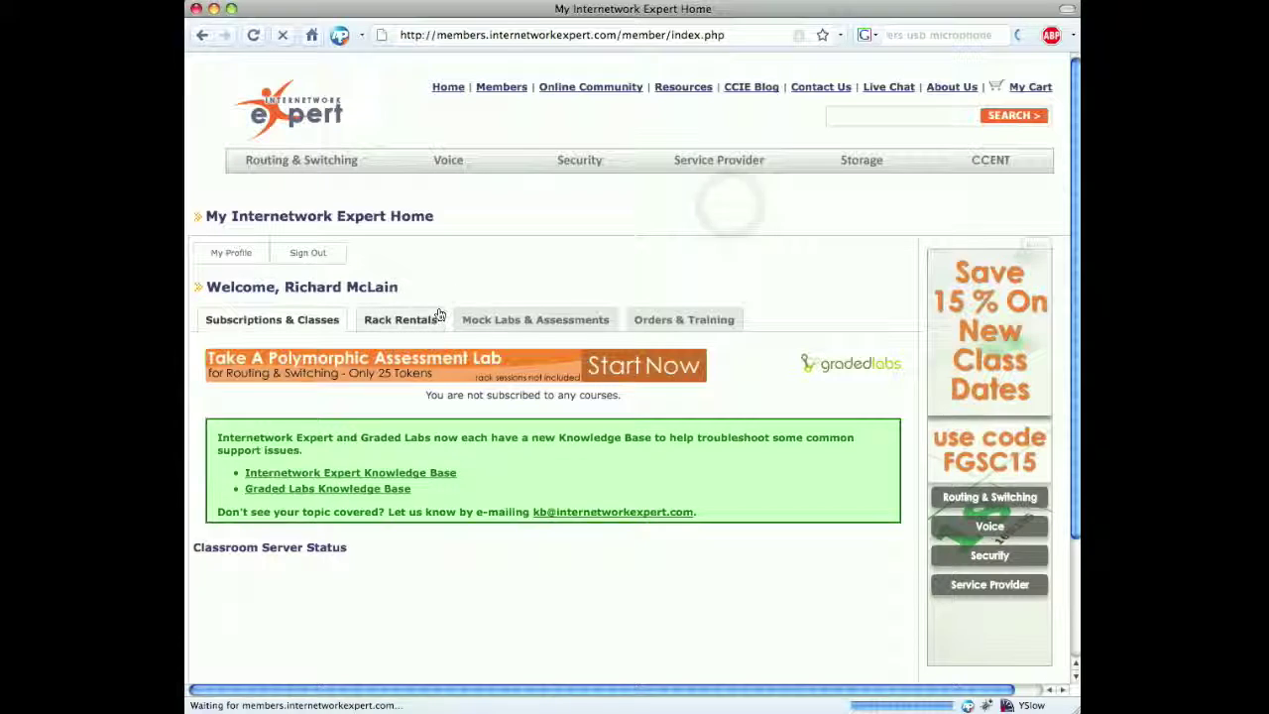
# Check Rack Rentals for 170 tokens and both May 31 vorack8 sessions listed as upcoming.
pyautogui.click(431, 321)
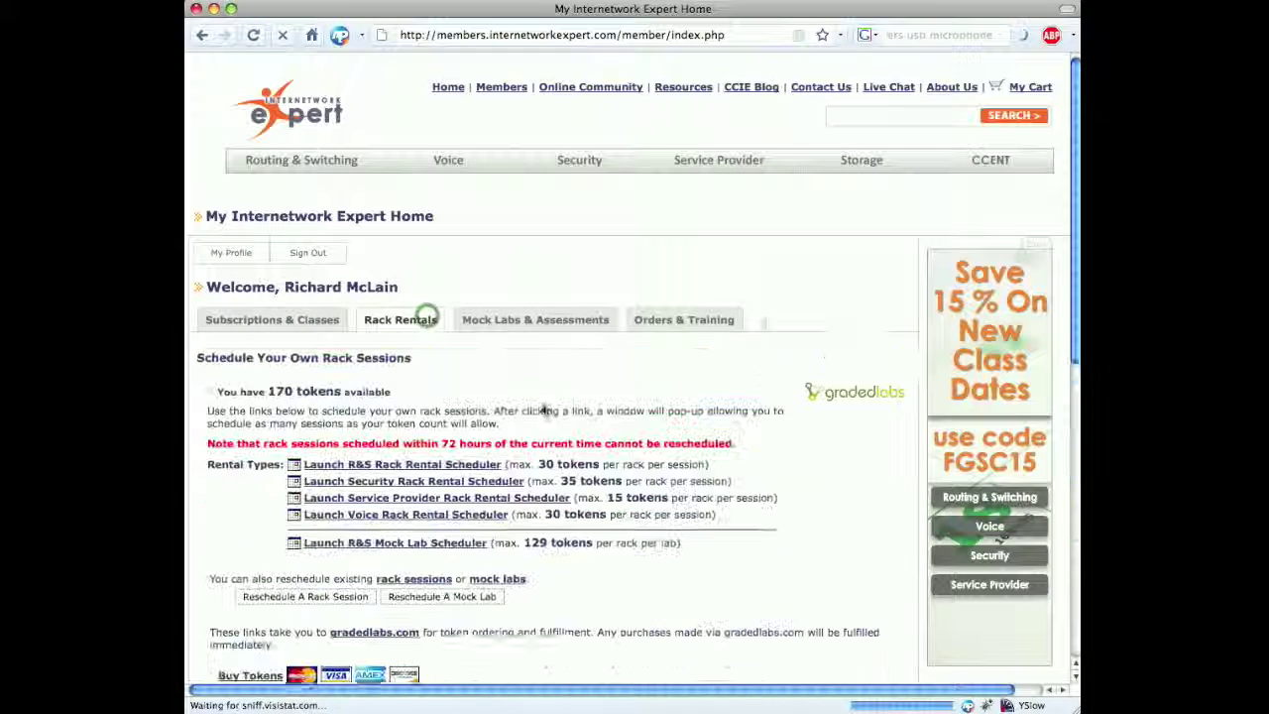
pyautogui.scroll(-2, 654, 369)
pyautogui.scroll(-2, 655, 369)
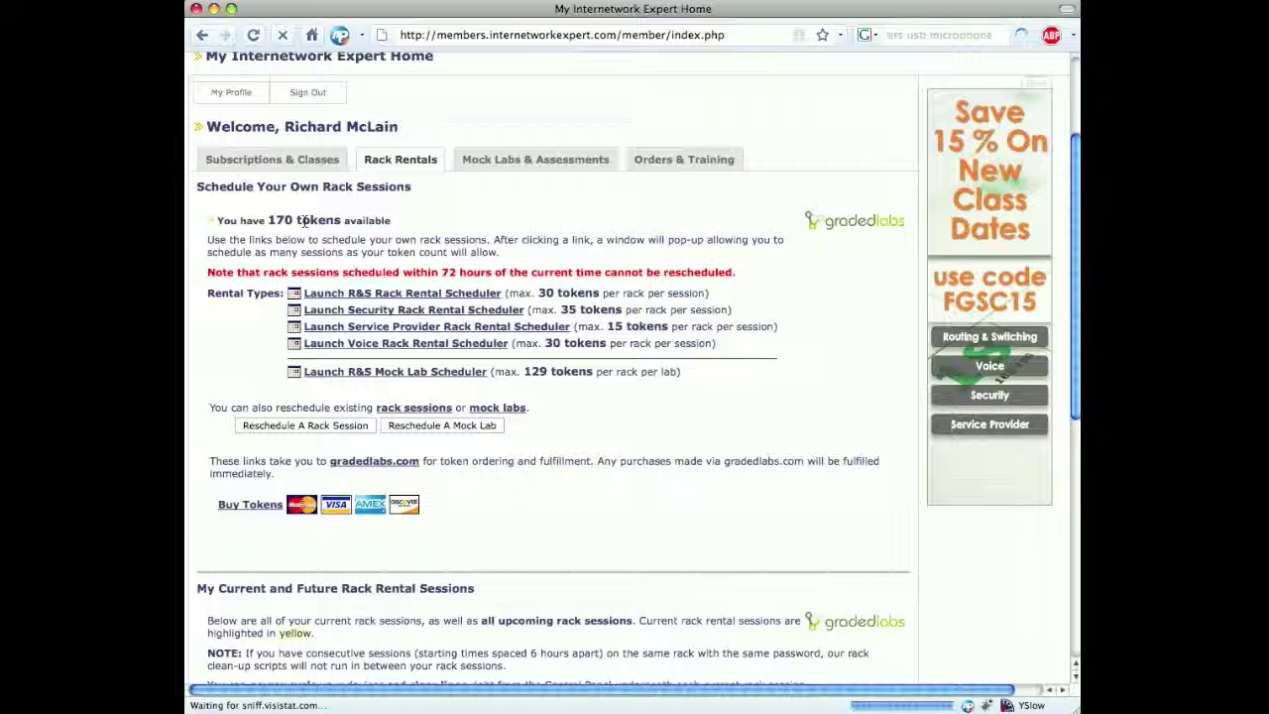
pyautogui.scroll(-8, 305, 223)
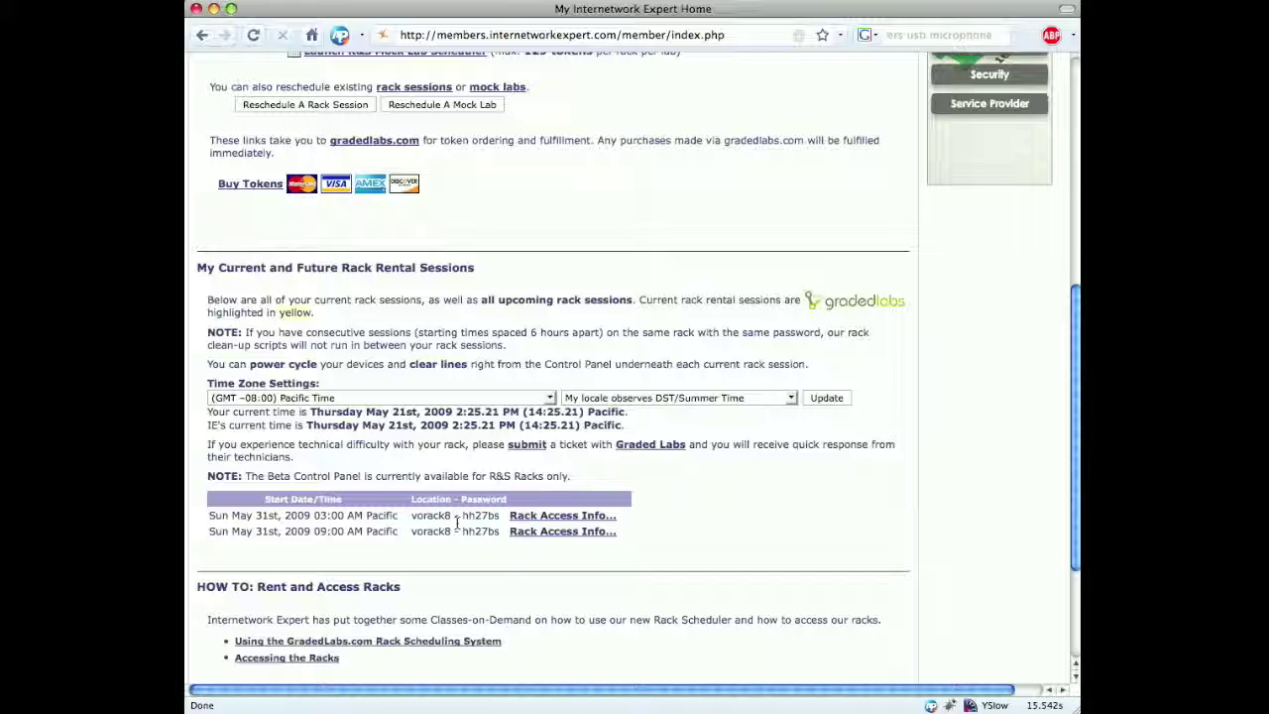
pyautogui.click(523, 520)
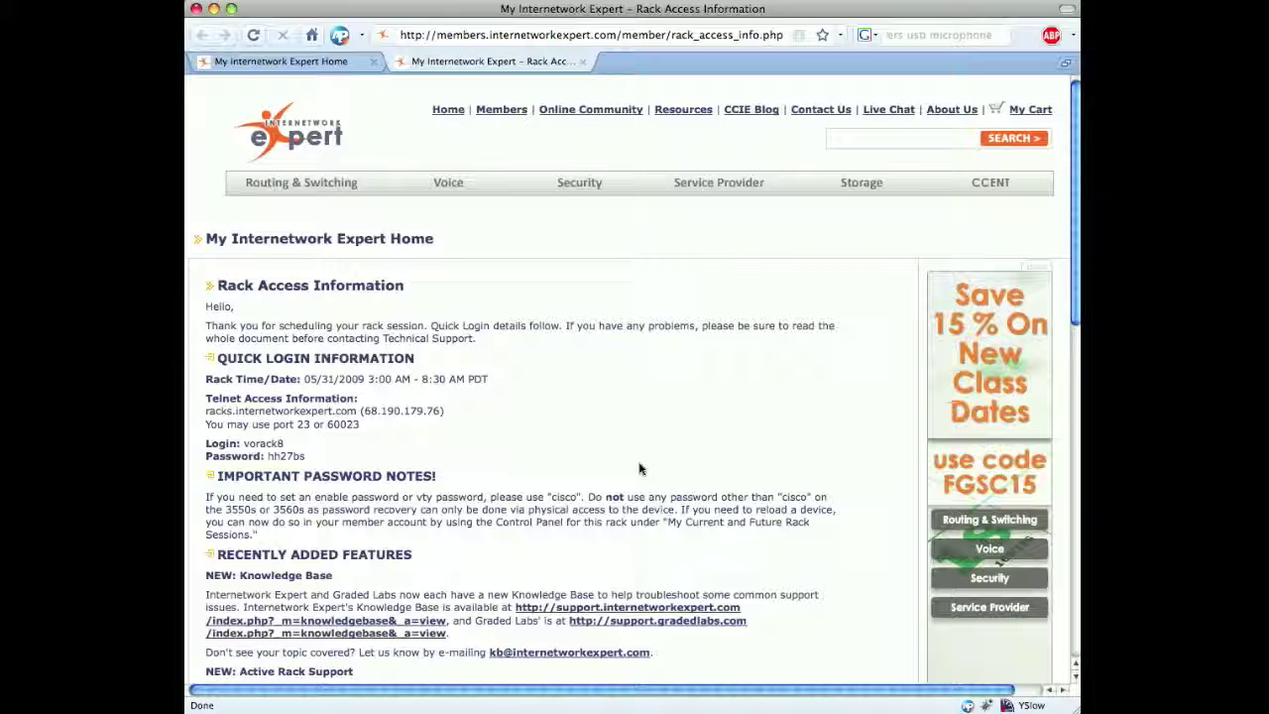
pyautogui.scroll(-10, 640, 468)
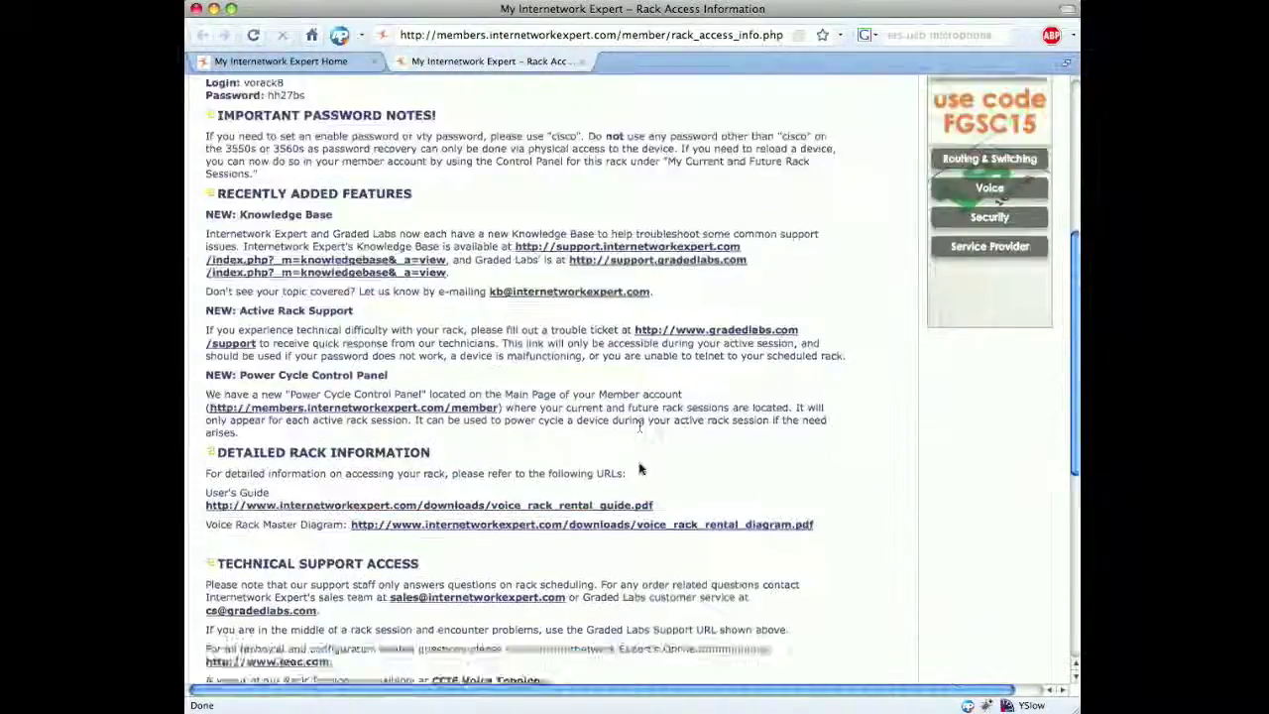
pyautogui.scroll(6, 640, 468)
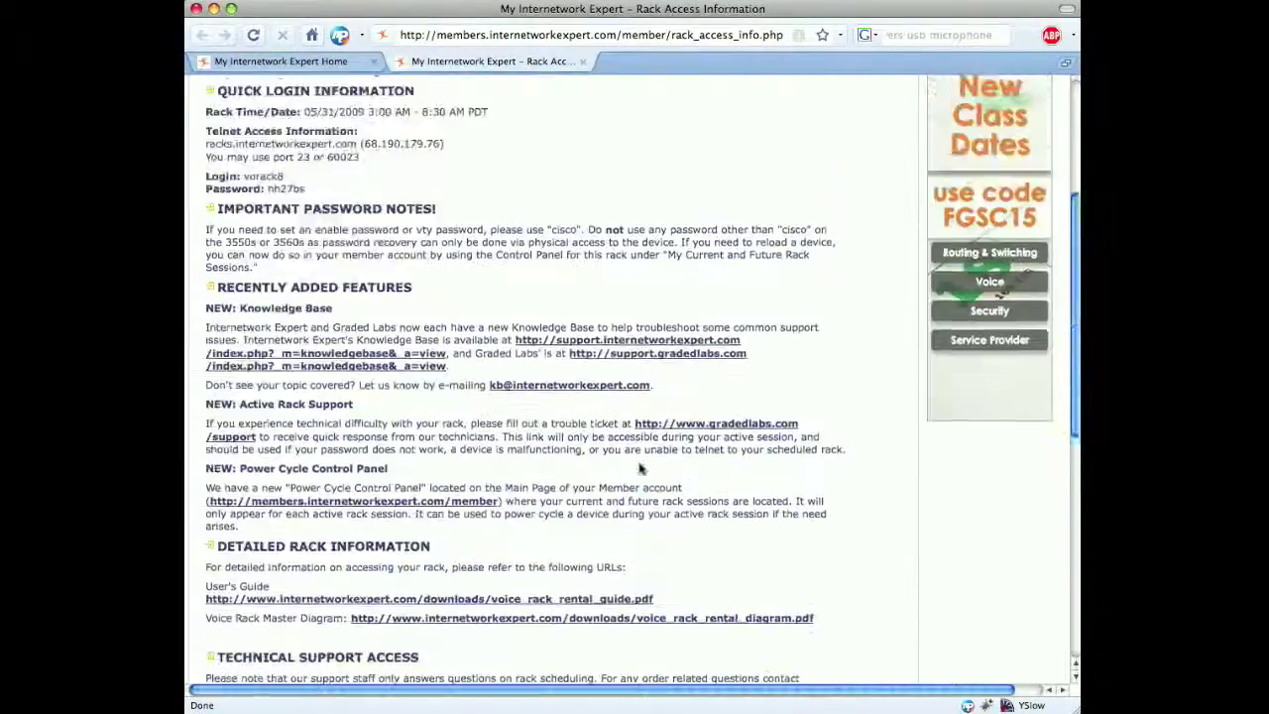
pyautogui.press('super+w')
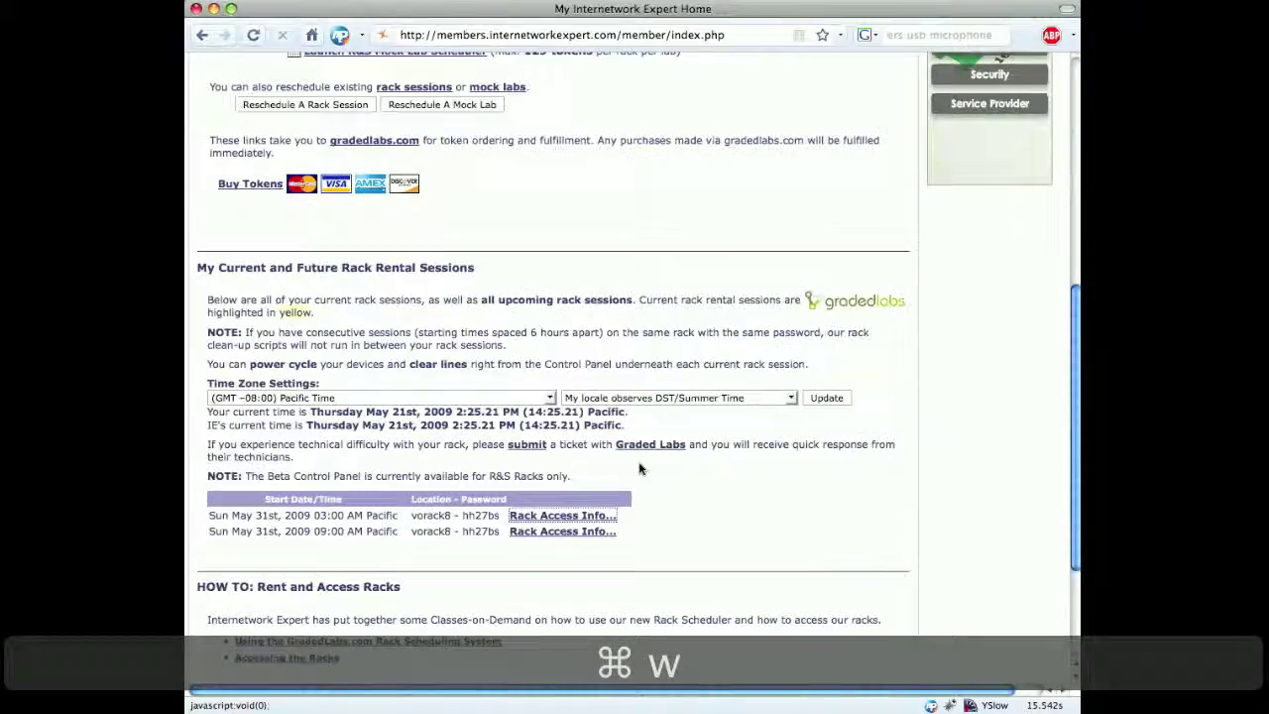
pyautogui.scroll(5, 639, 468)
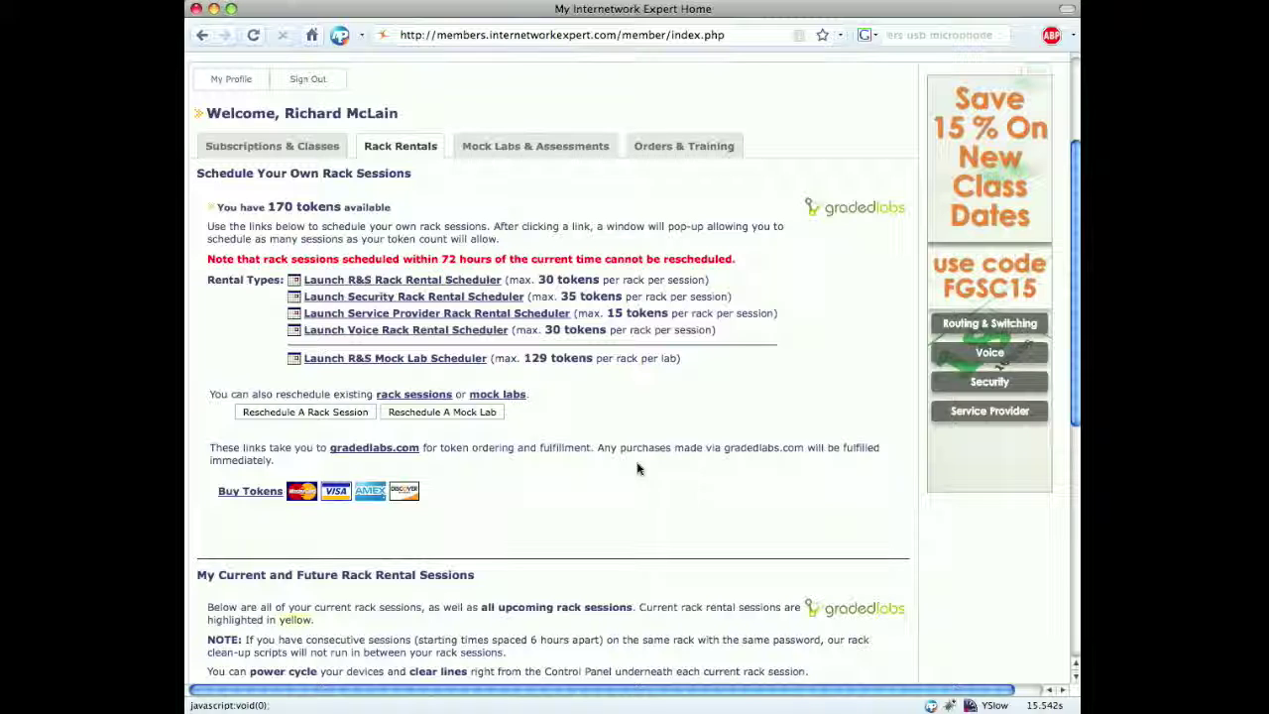
# Refund the 3:00 AM and 9:00 AM May 31 VORack8 sessions through Reschedule A Rack Session.
pyautogui.click(336, 417)
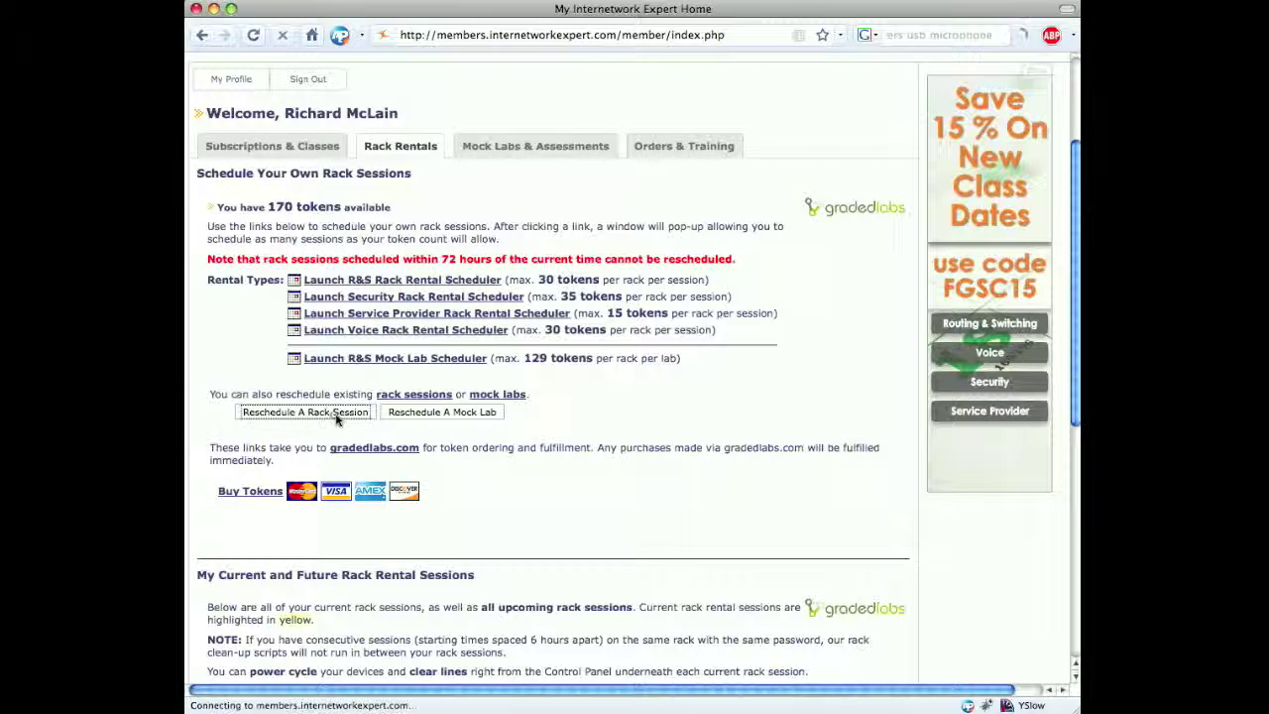
pyautogui.scroll(-2, 335, 418)
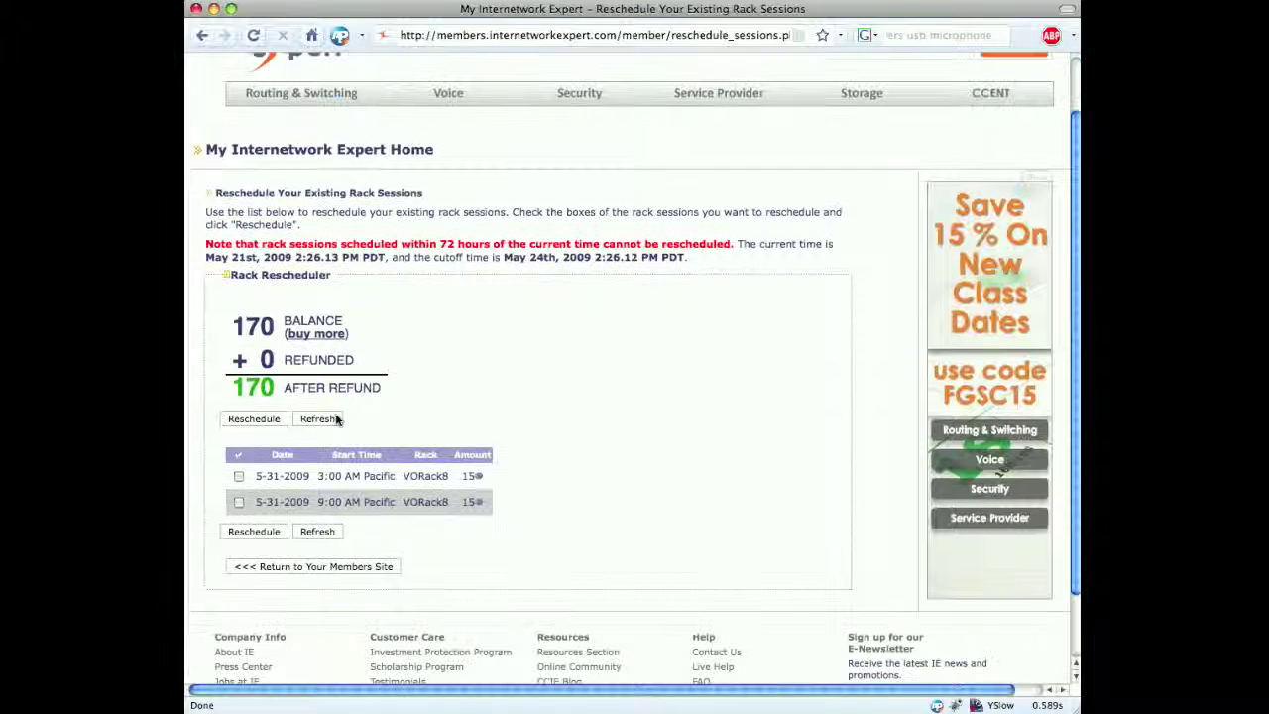
pyautogui.click(239, 477)
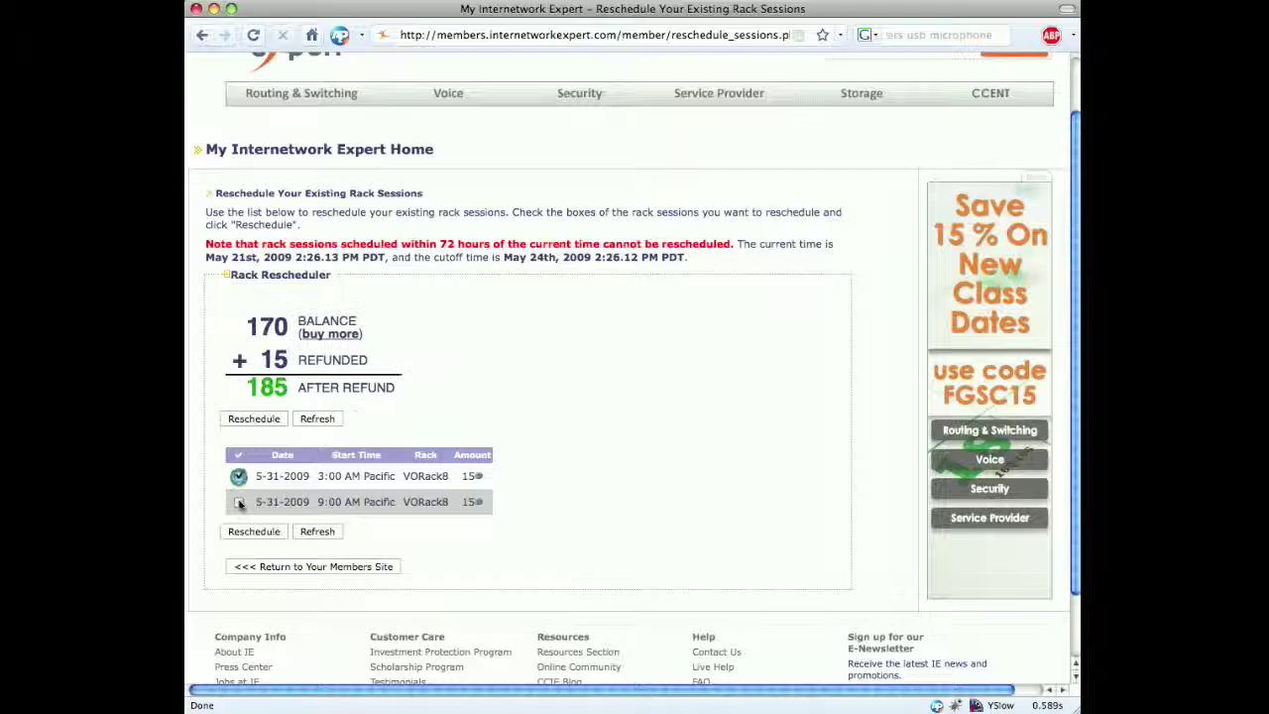
pyautogui.click(239, 502)
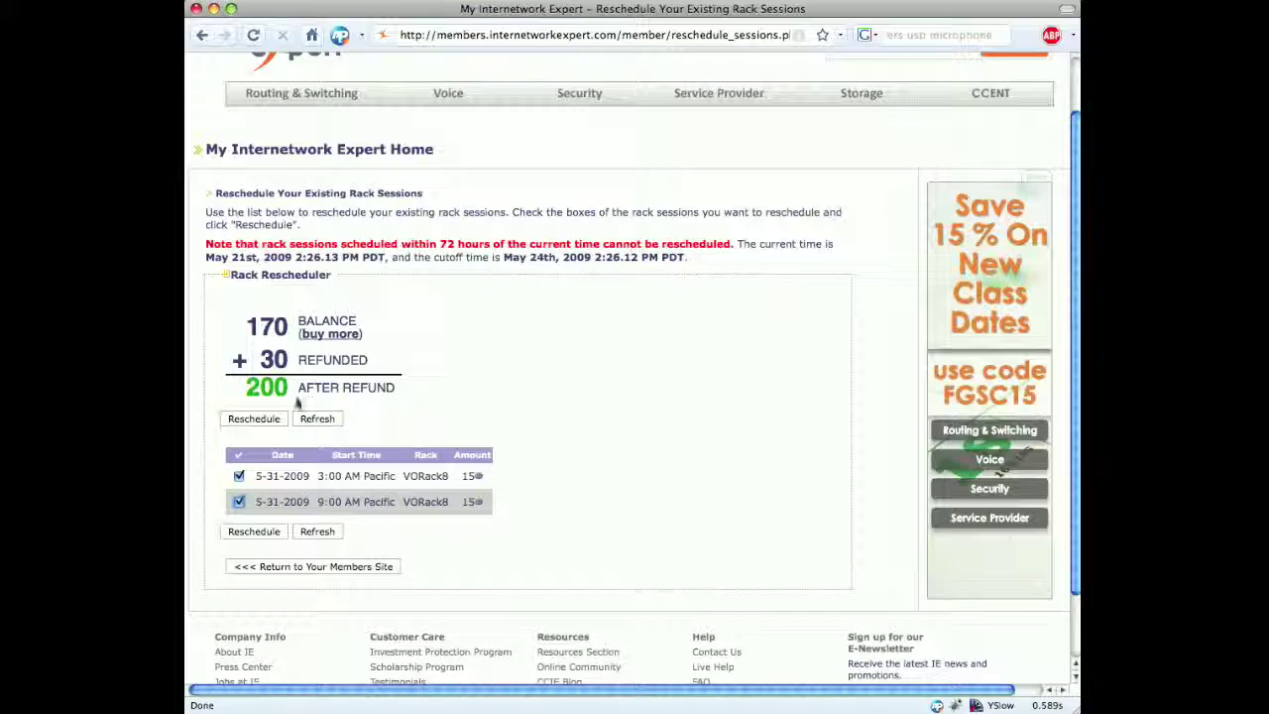
pyautogui.click(269, 424)
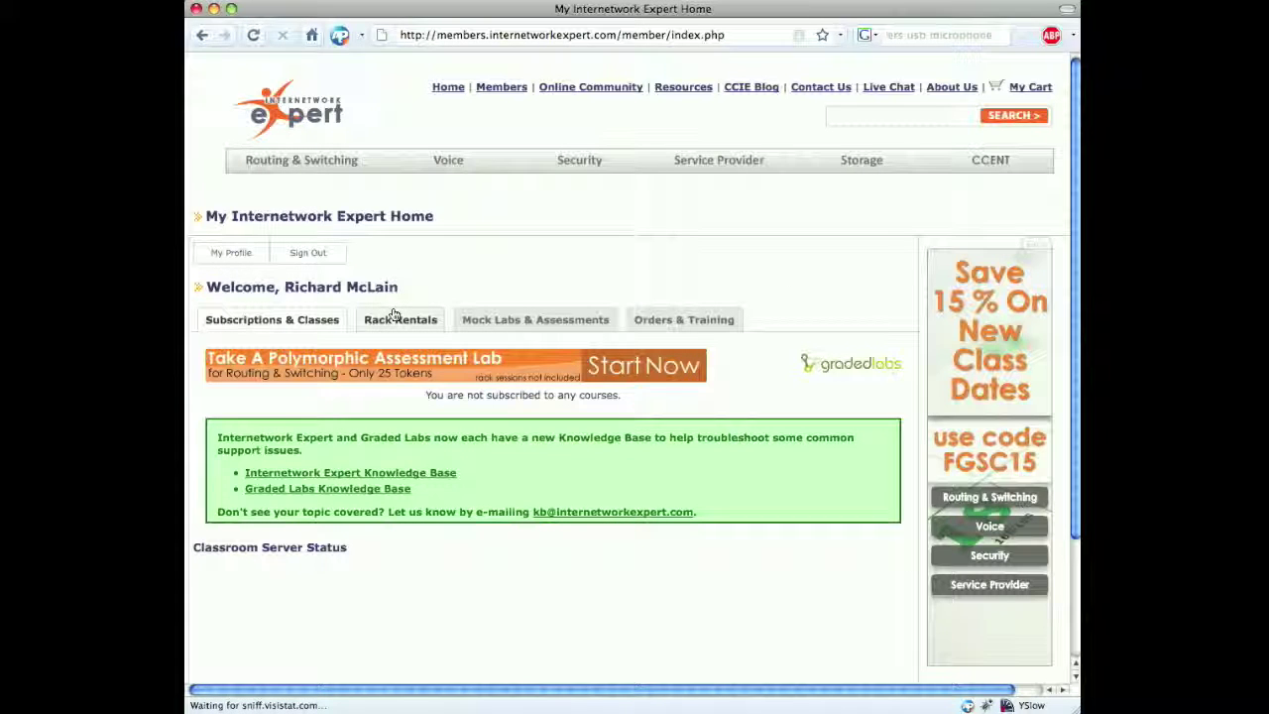
pyautogui.click(394, 323)
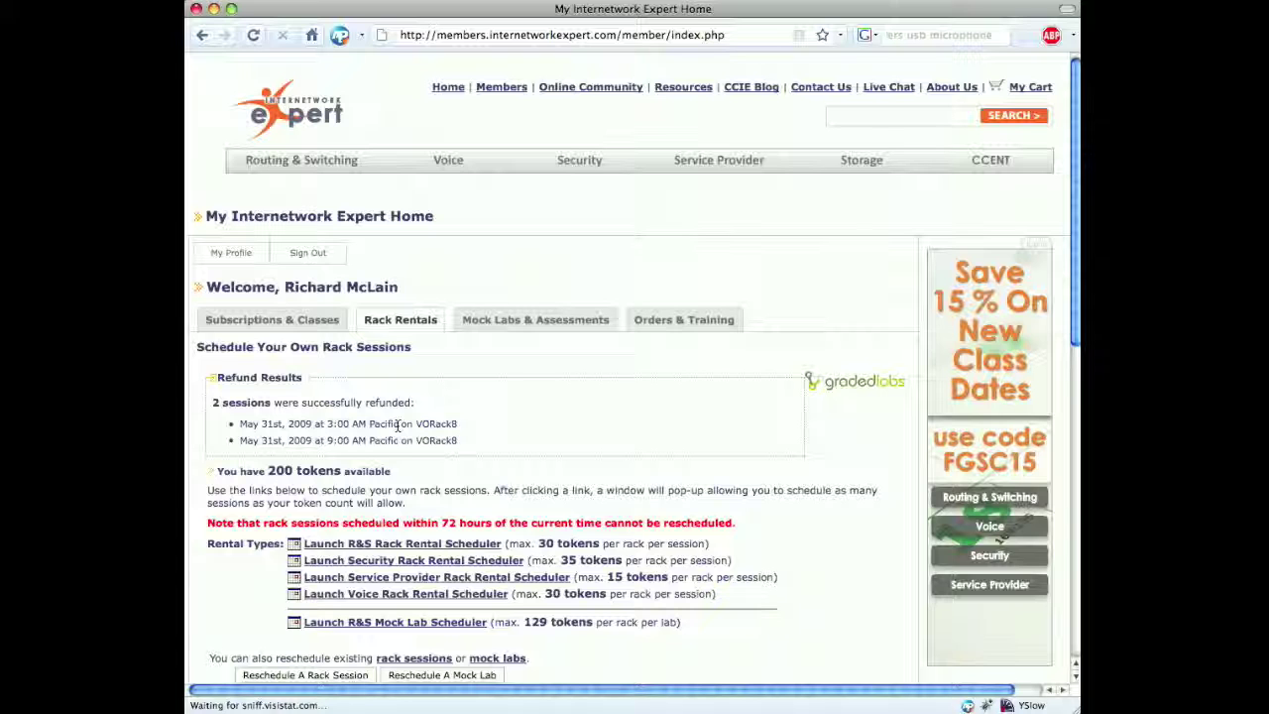
# Scroll to the refund results for both May 31 VORack8 sessions and the 200-token balance.
pyautogui.scroll(-3, 436, 414)
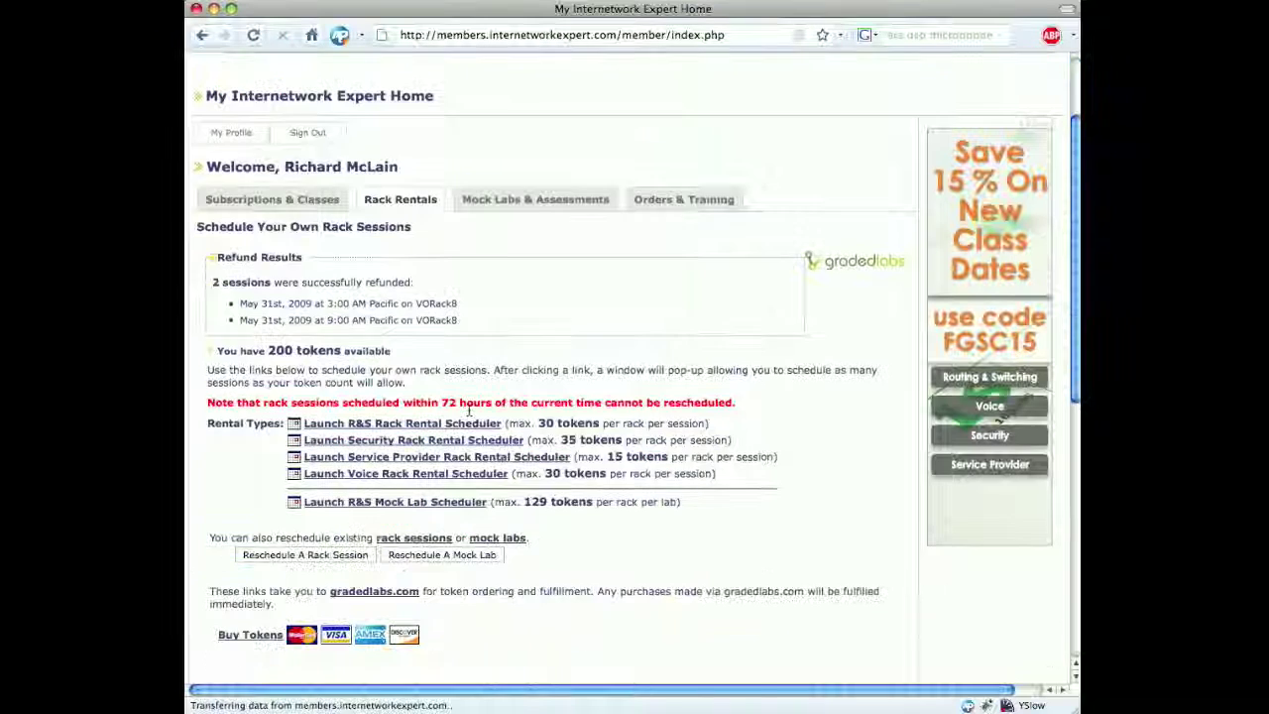